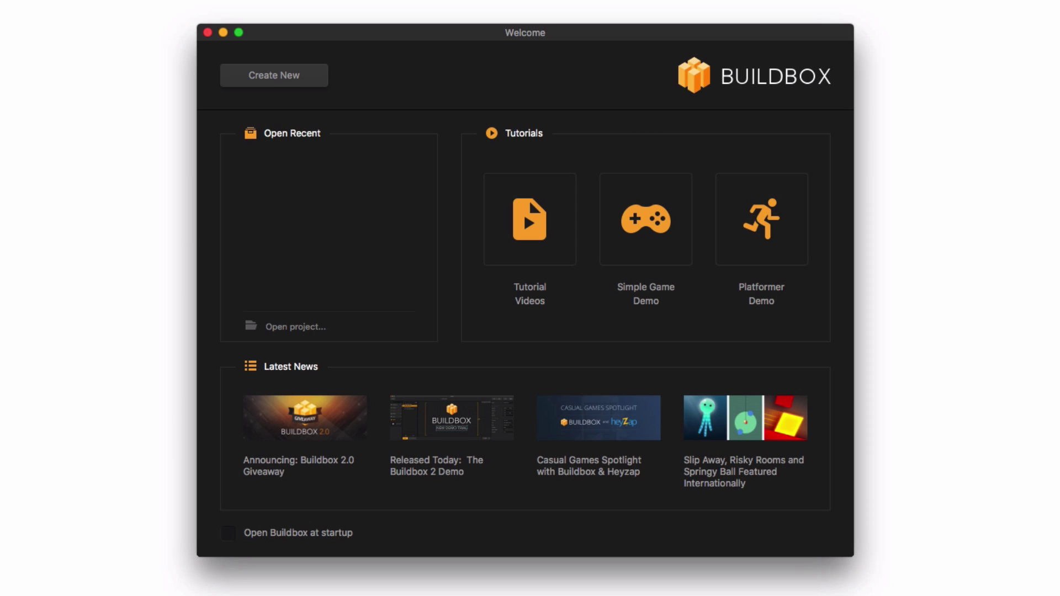
# Step: Launch the Platformer Demo, run the character right, then select the particle generator
pyautogui.click(787, 252)
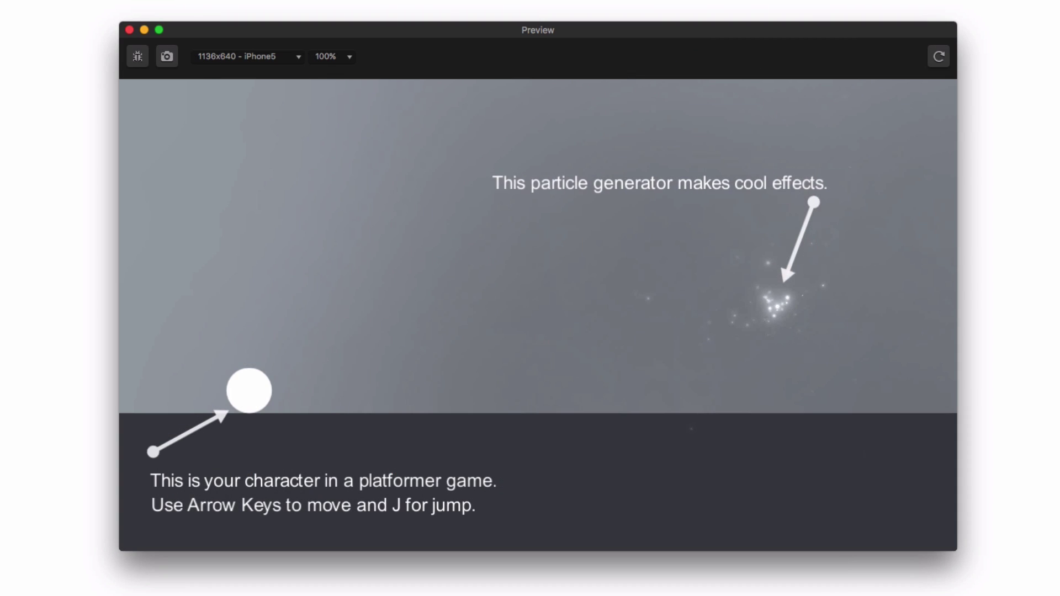
pyautogui.press('Right')
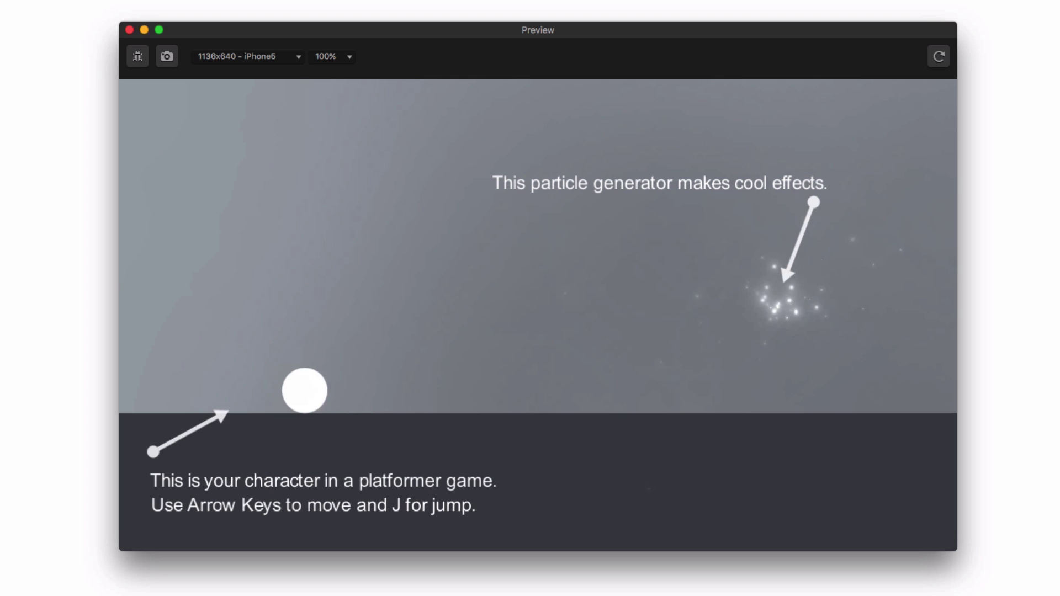
pyautogui.press('Right')
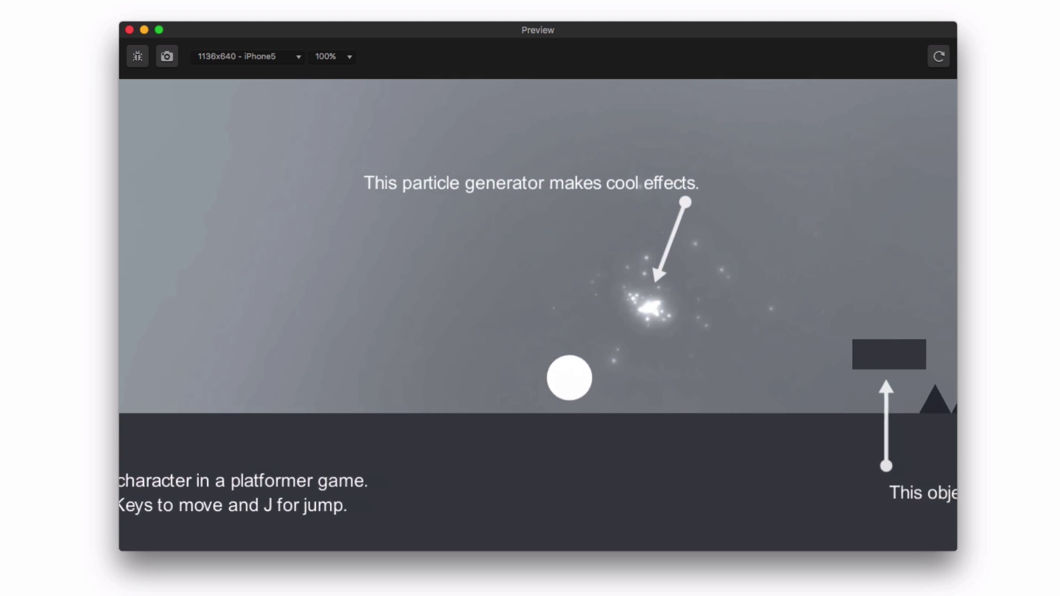
pyautogui.press('Right')
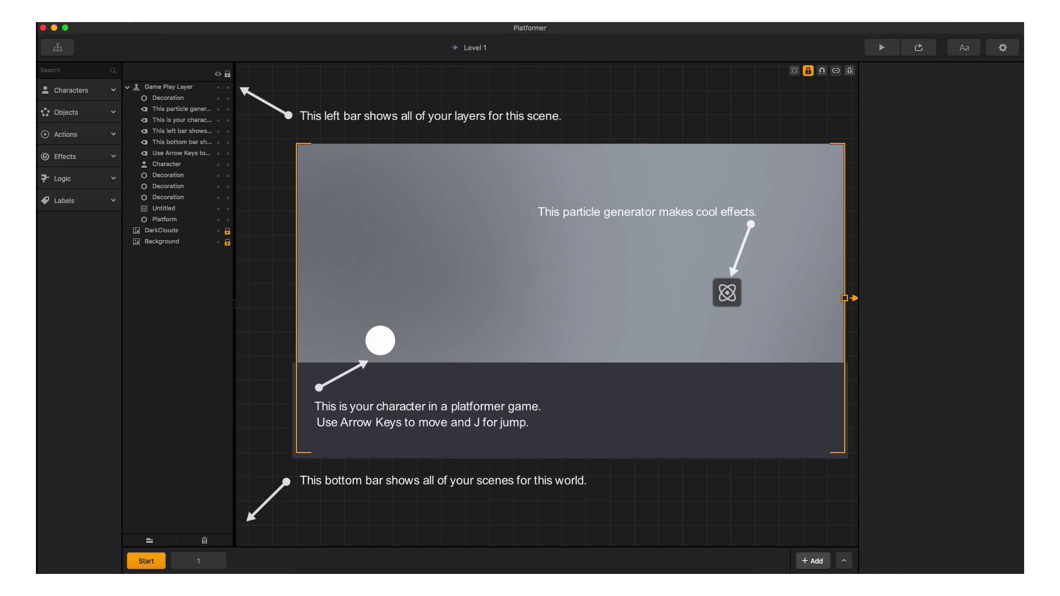
pyautogui.click(737, 301)
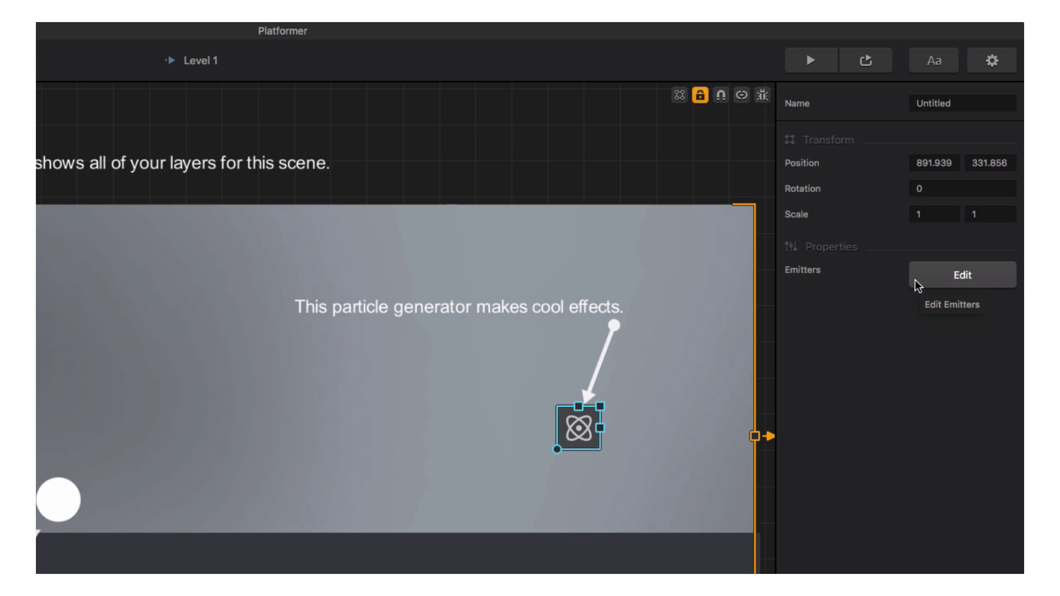
# Step: Open the generator's emitter in the Particles Editor, select the Emitter row, and review its settings
pyautogui.click(915, 282)
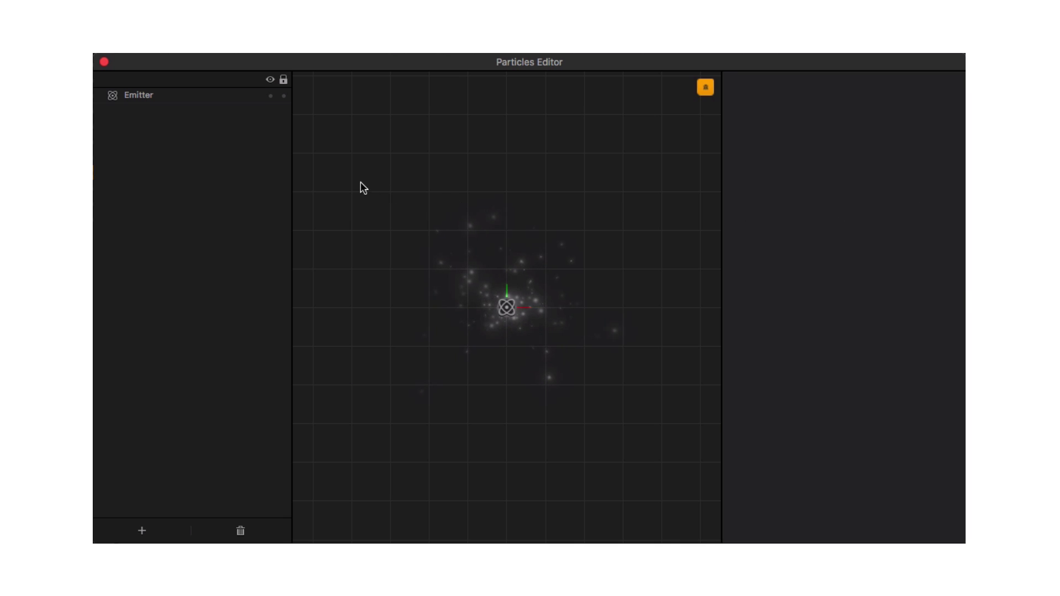
pyautogui.click(204, 102)
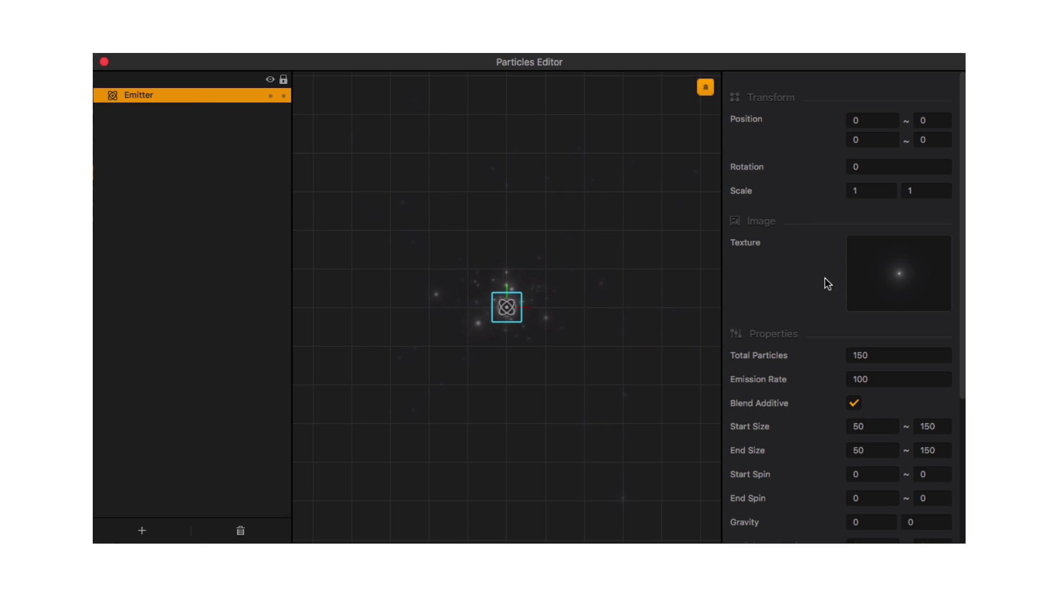
pyautogui.moveTo(855, 278)
pyautogui.scroll(-2, 831, 312)
pyautogui.scroll(-6, 830, 320)
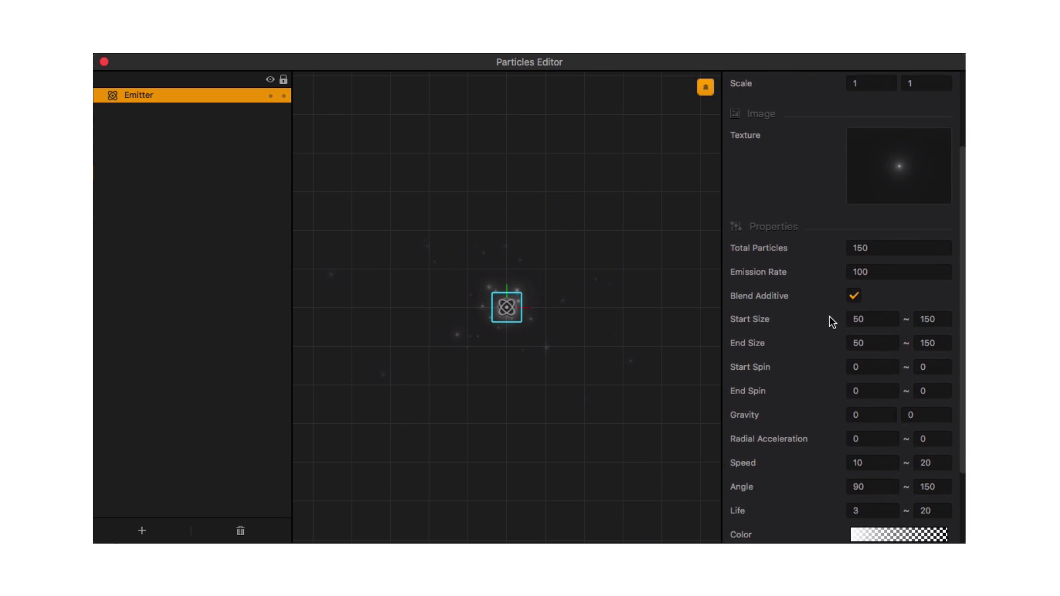
pyautogui.scroll(-1, 833, 322)
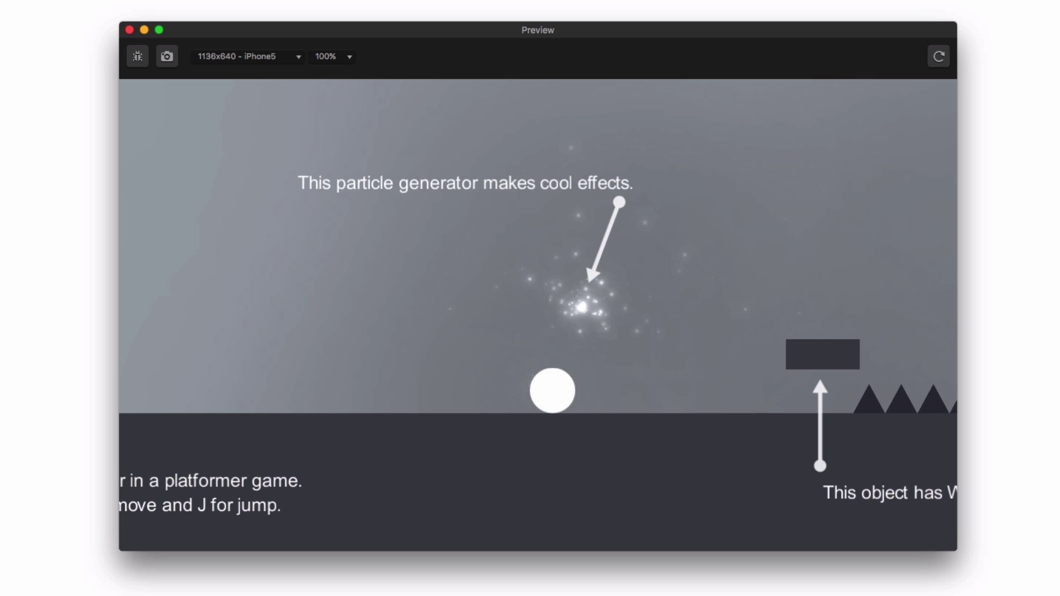
# Step: Roll the ball right and jump twice in the preview
pyautogui.press('d')
pyautogui.press('j')
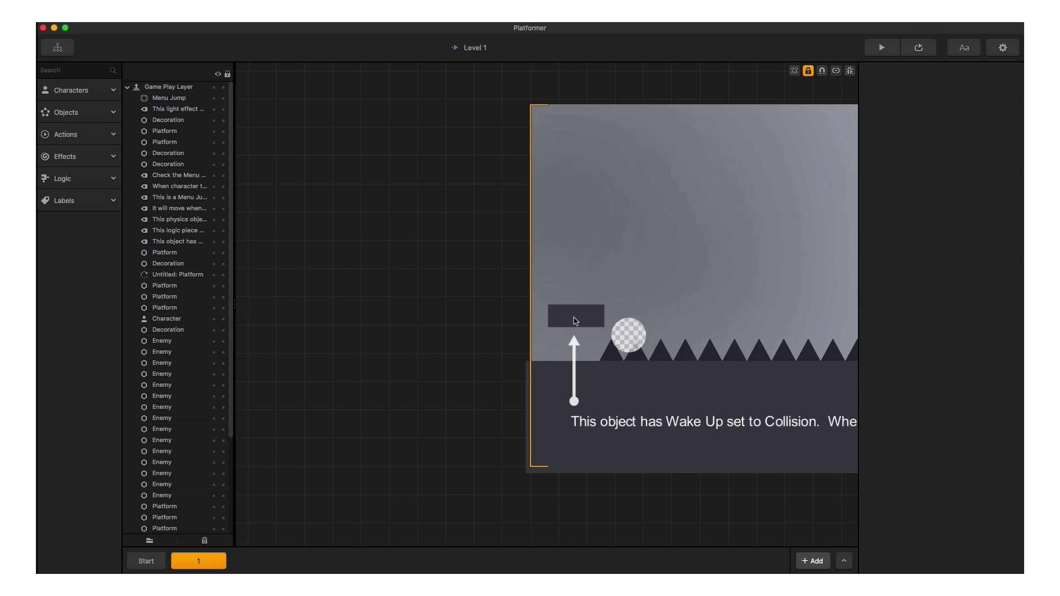
# Step: Select the dark Wake Up platform, check its linear velocity, and add a Spawner component
pyautogui.click(576, 321)
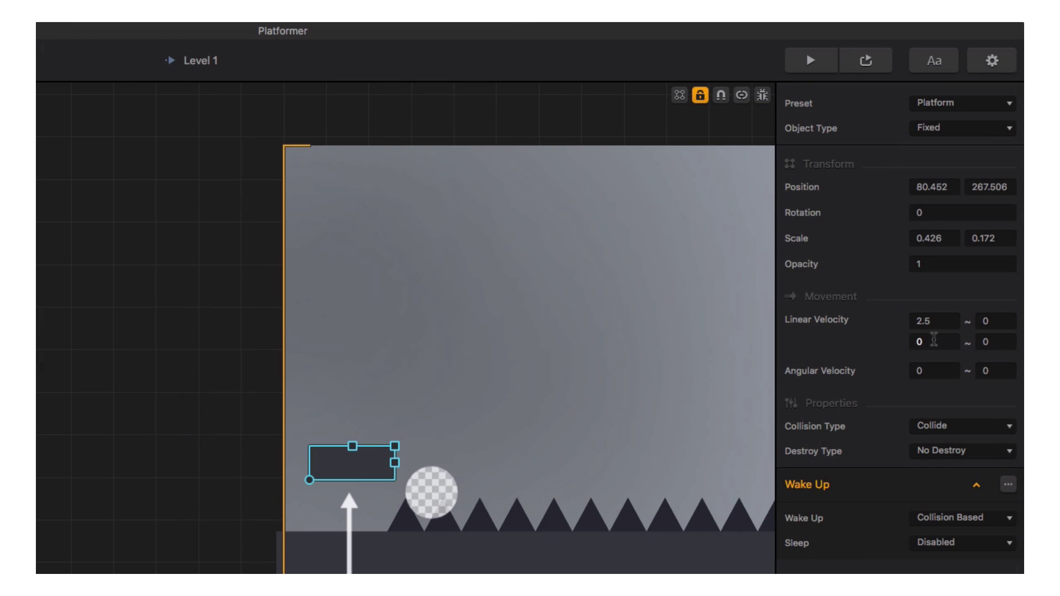
pyautogui.click(939, 321)
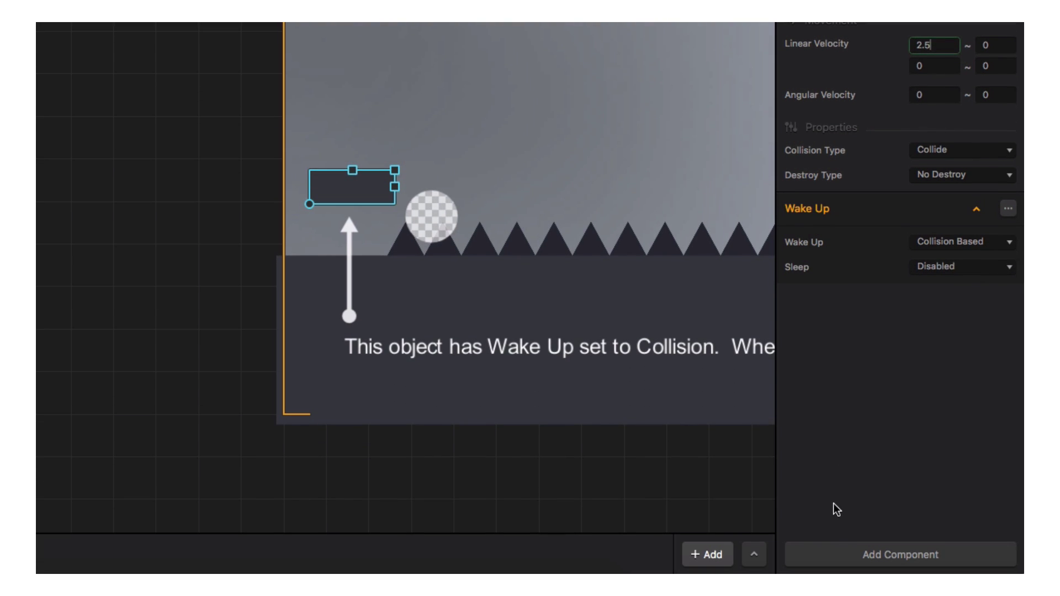
pyautogui.click(813, 541)
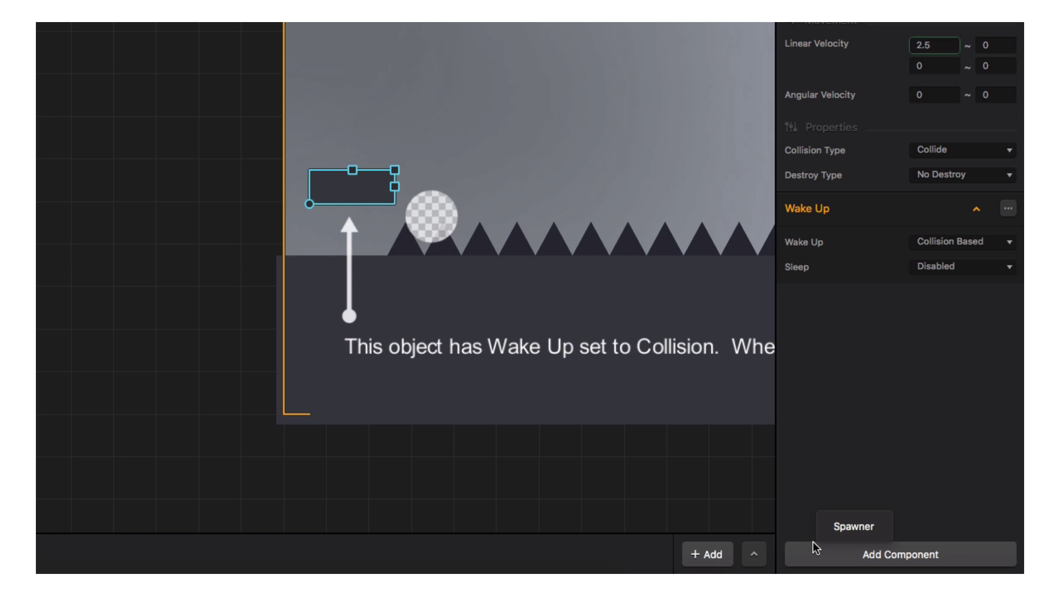
pyautogui.click(832, 520)
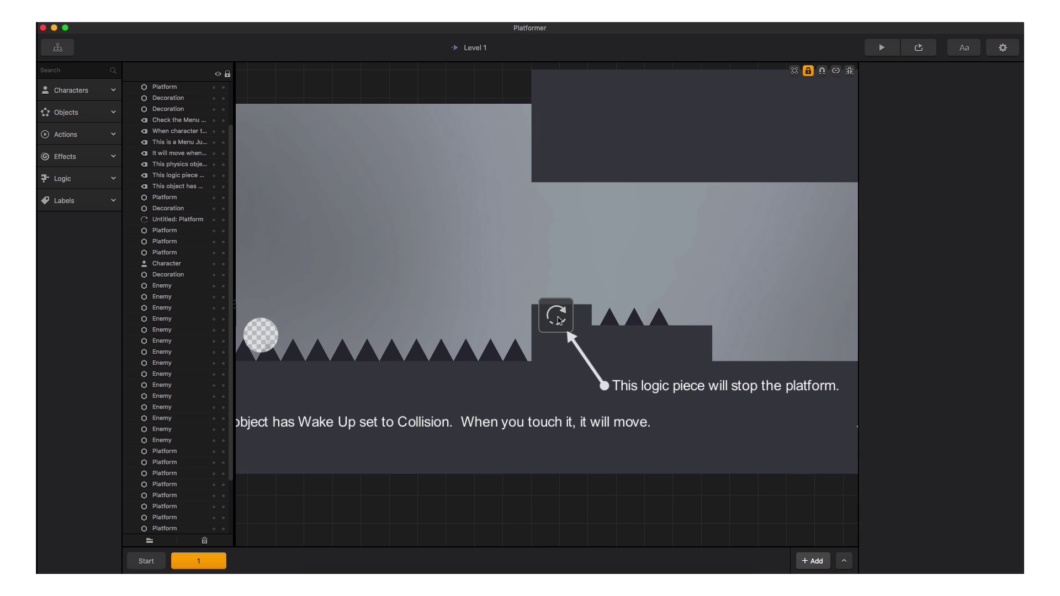
# Step: Select the platform-stopping logic piece, keeping Platform as the affected asset and Replace as the operation
pyautogui.click(557, 318)
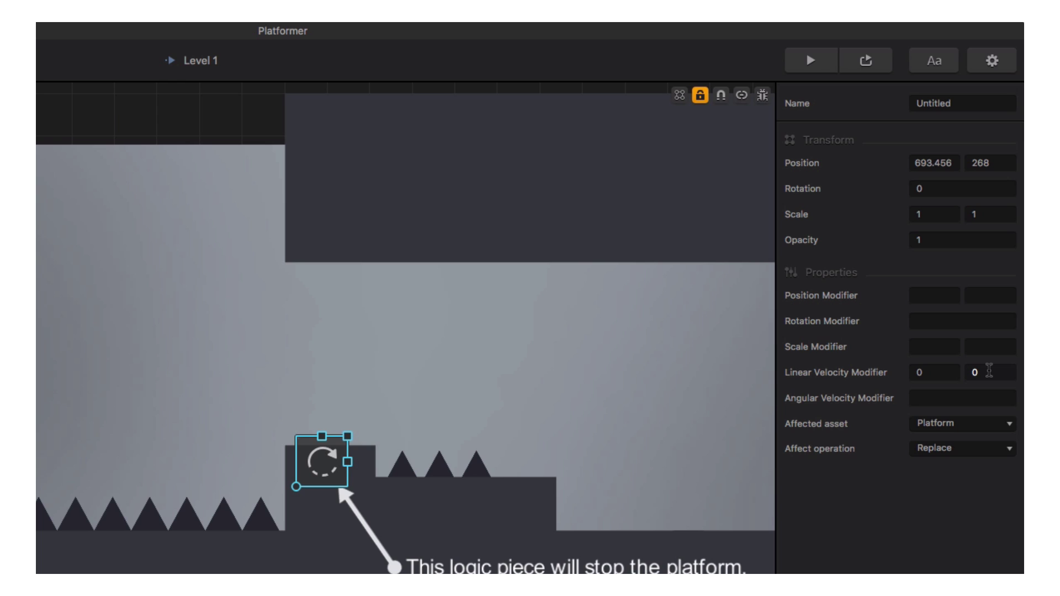
pyautogui.click(994, 426)
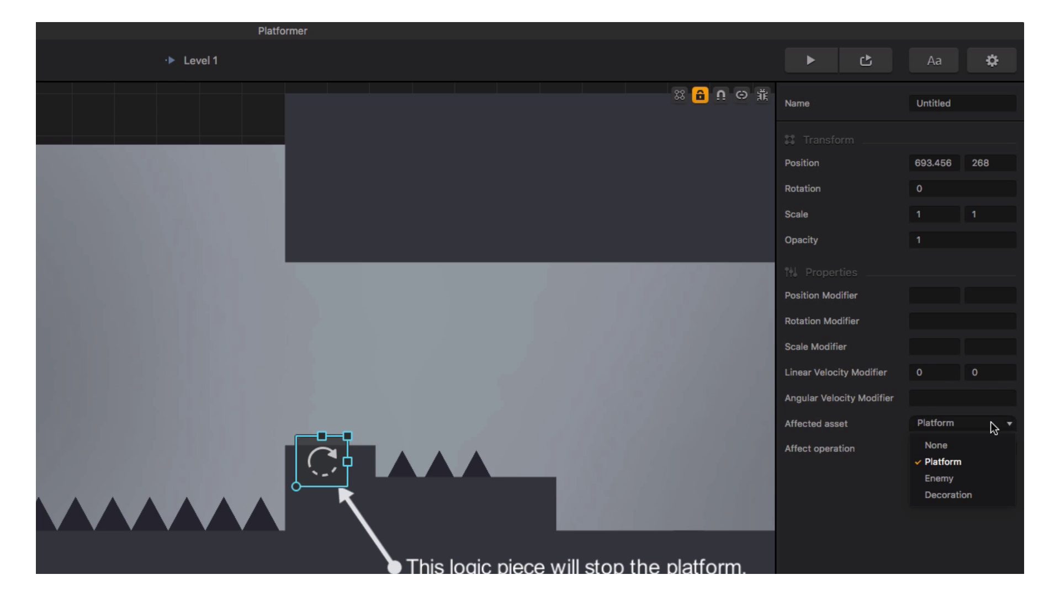
pyautogui.click(994, 426)
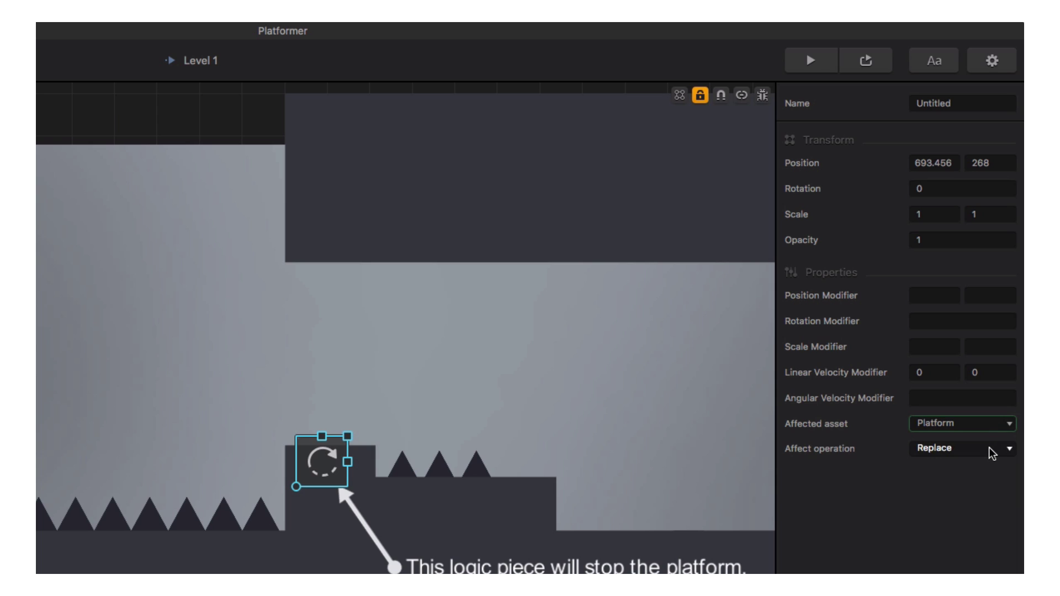
pyautogui.click(992, 451)
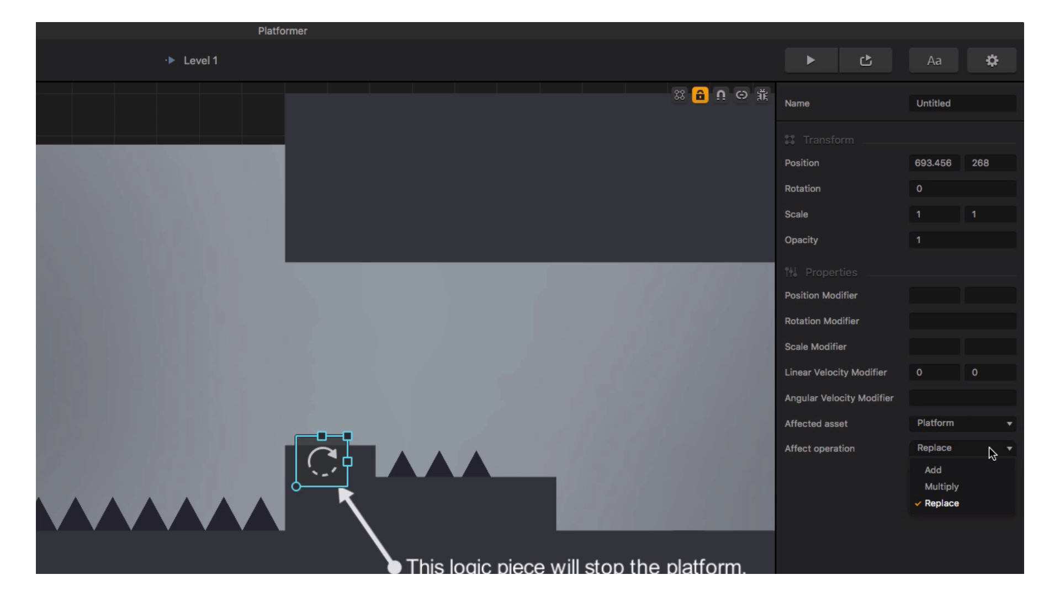
pyautogui.click(993, 450)
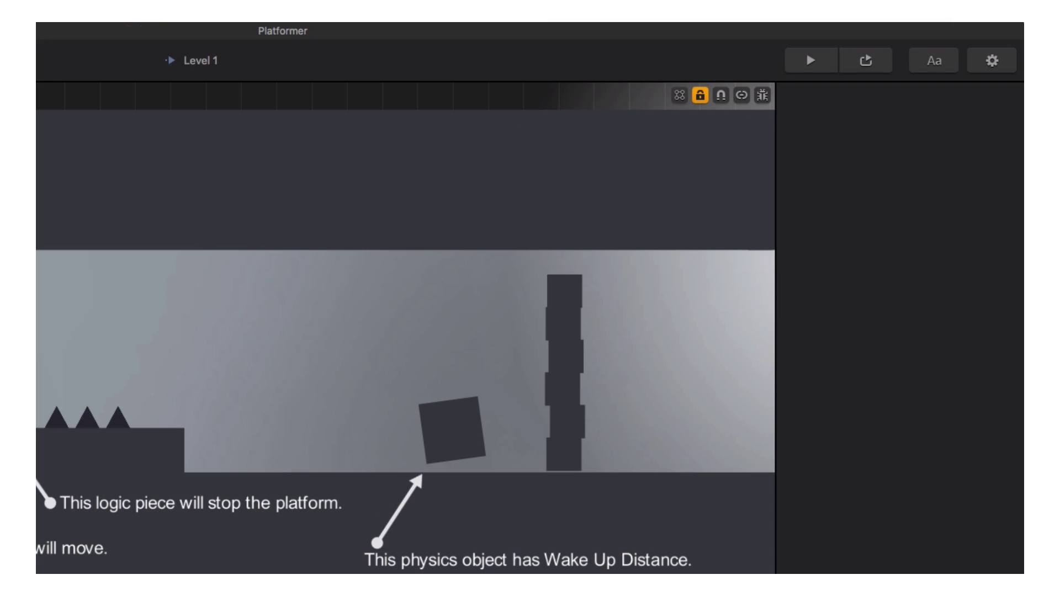
# Step: Select the tilted box and keep its Object Type set to Physics
pyautogui.click(473, 446)
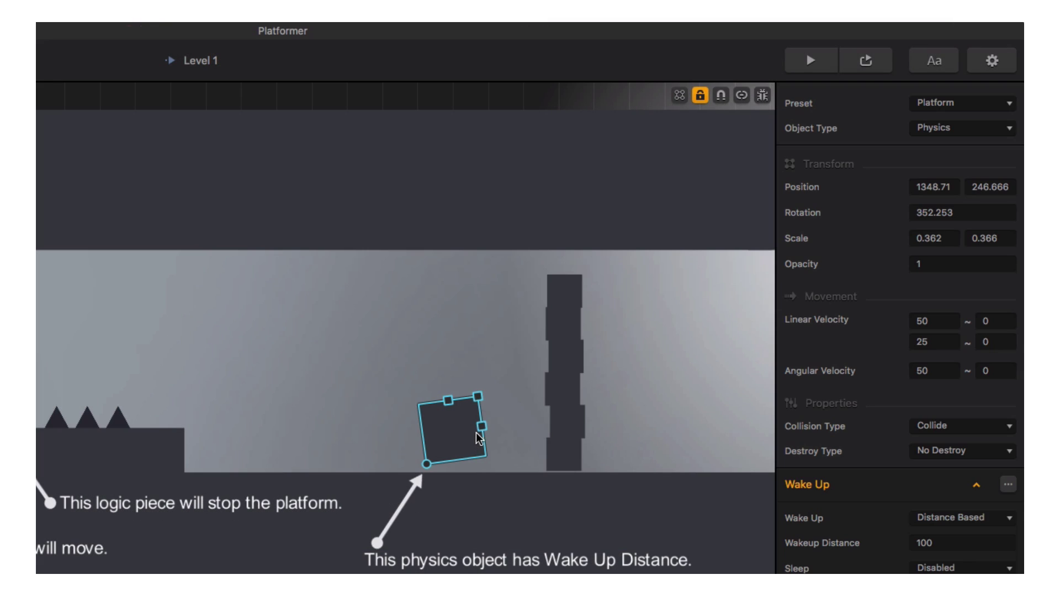
pyautogui.click(1010, 129)
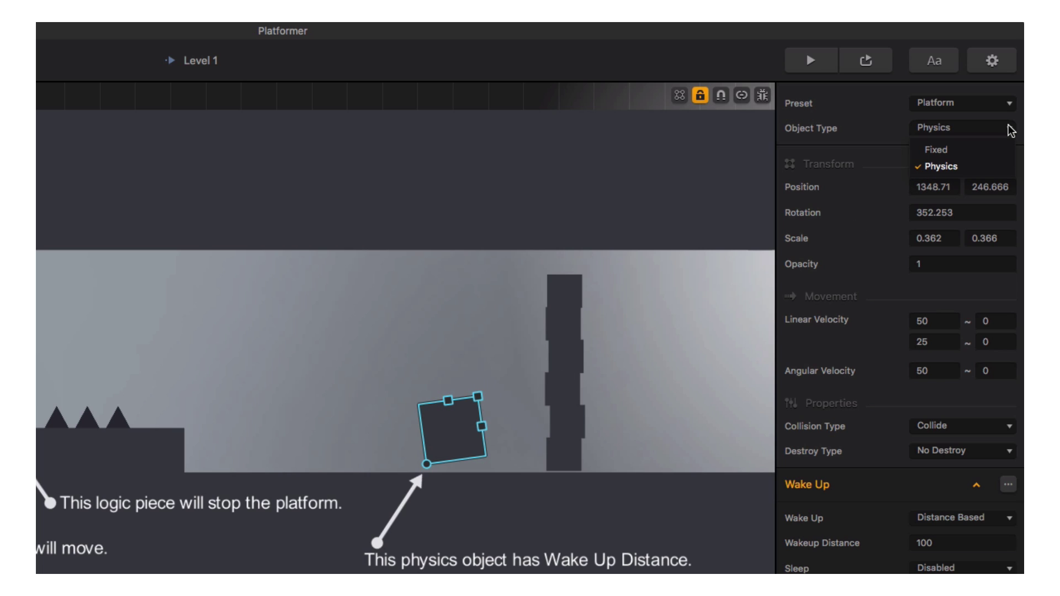
pyautogui.click(1010, 129)
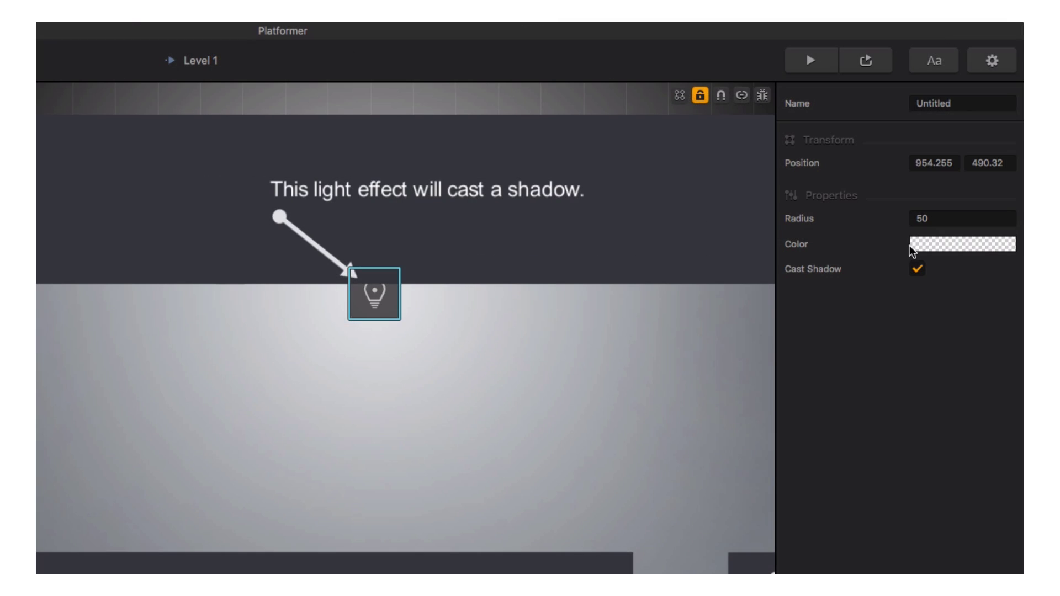
pyautogui.click(929, 247)
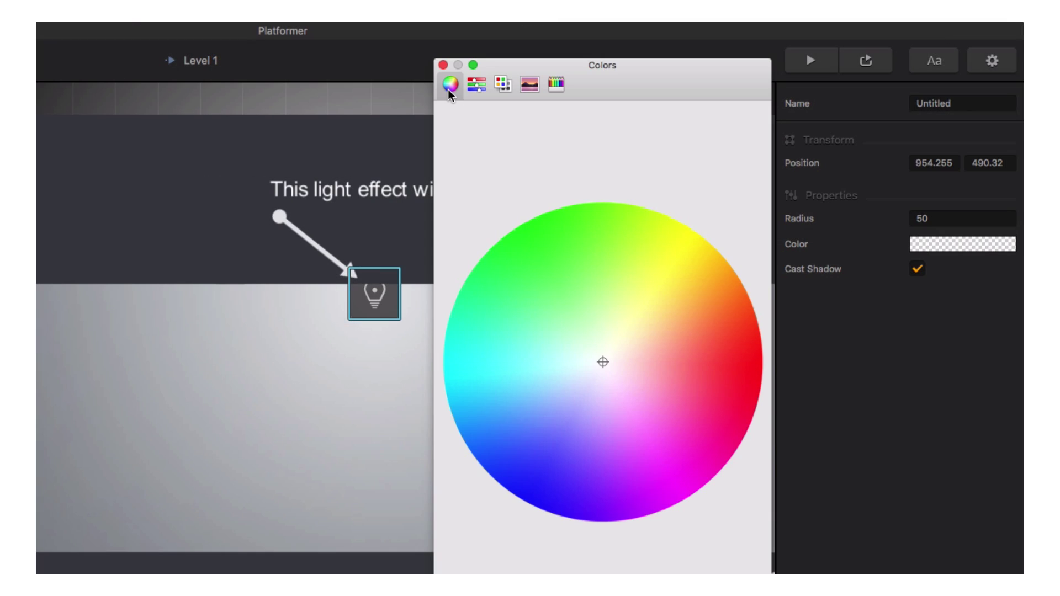
pyautogui.click(443, 65)
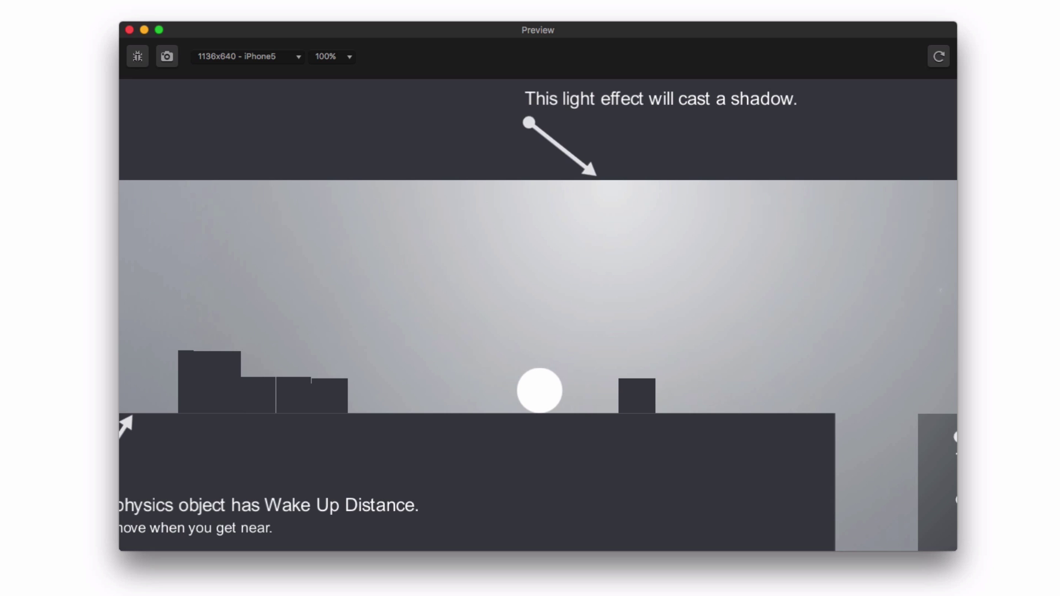
# Step: Jump the ball across the lit blocks into the Menu Jump to reach the secret level
pyautogui.press('space')
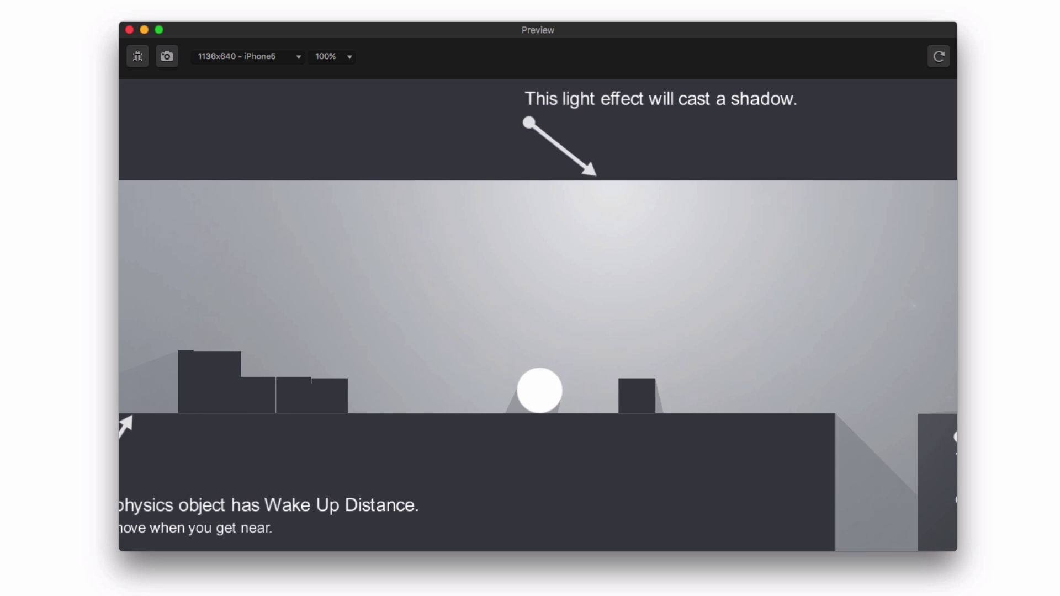
pyautogui.press('space')
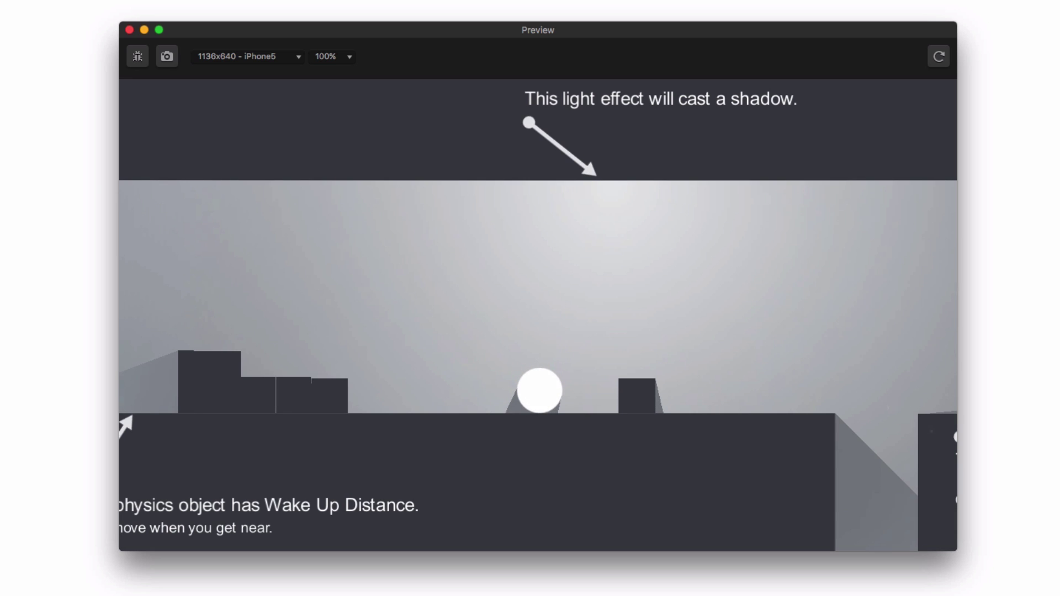
pyautogui.press('space')
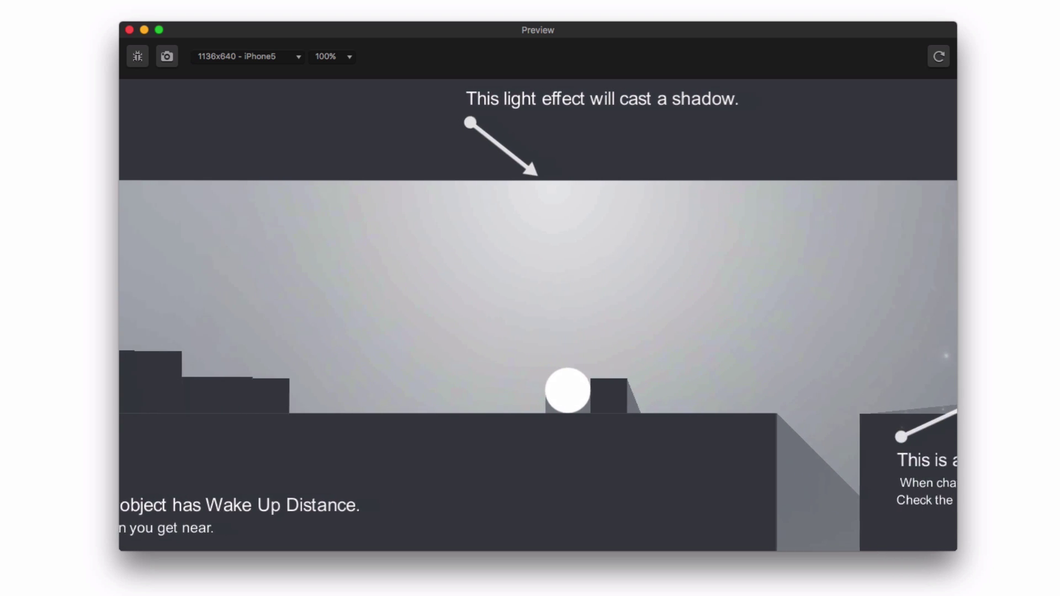
pyautogui.press('space')
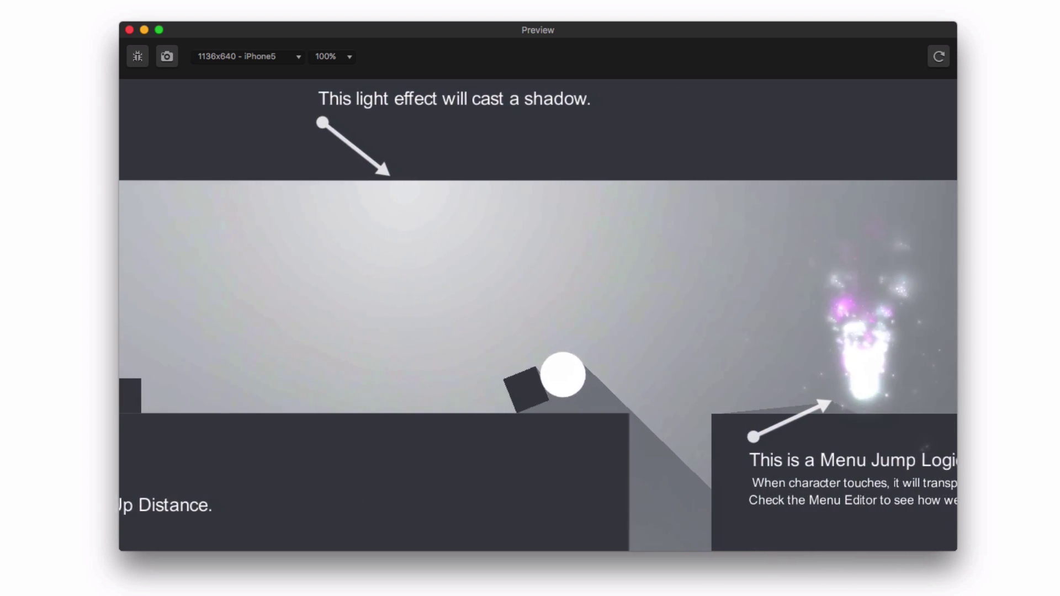
pyautogui.press('space')
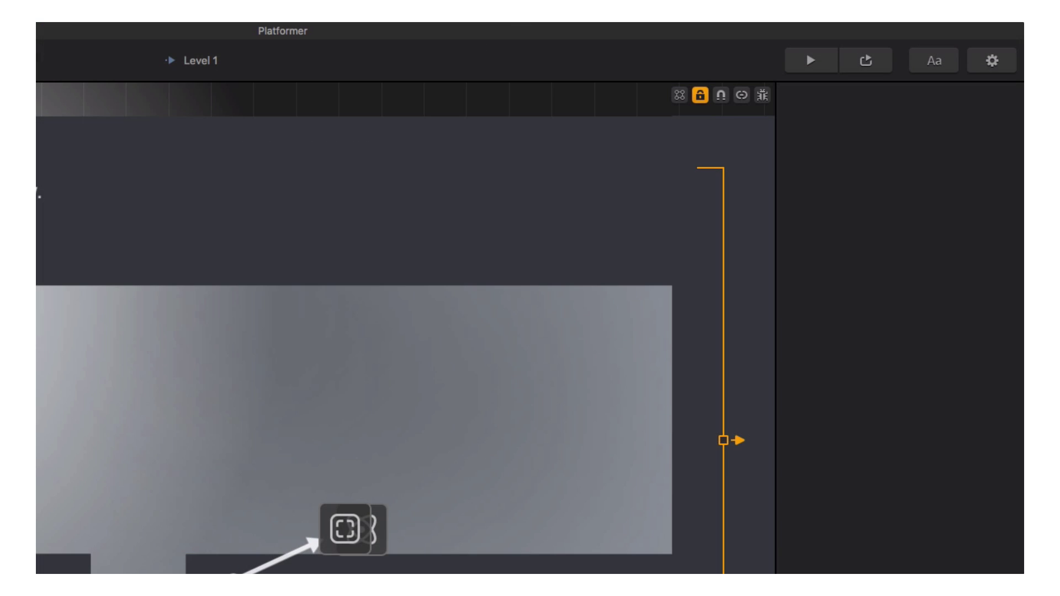
# Step: Select the Menu Jump logic piece at the bottom of the level
pyautogui.click(354, 547)
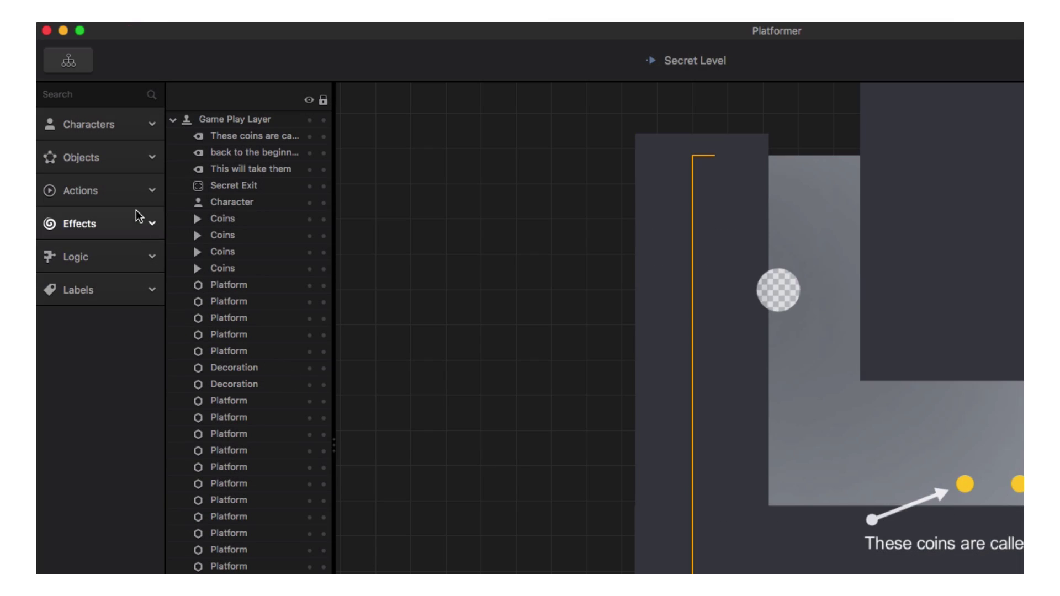
# Step: Pick the Coins action from the actions library and inspect its Reward Coins value of 1
pyautogui.click(136, 190)
pyautogui.click(123, 236)
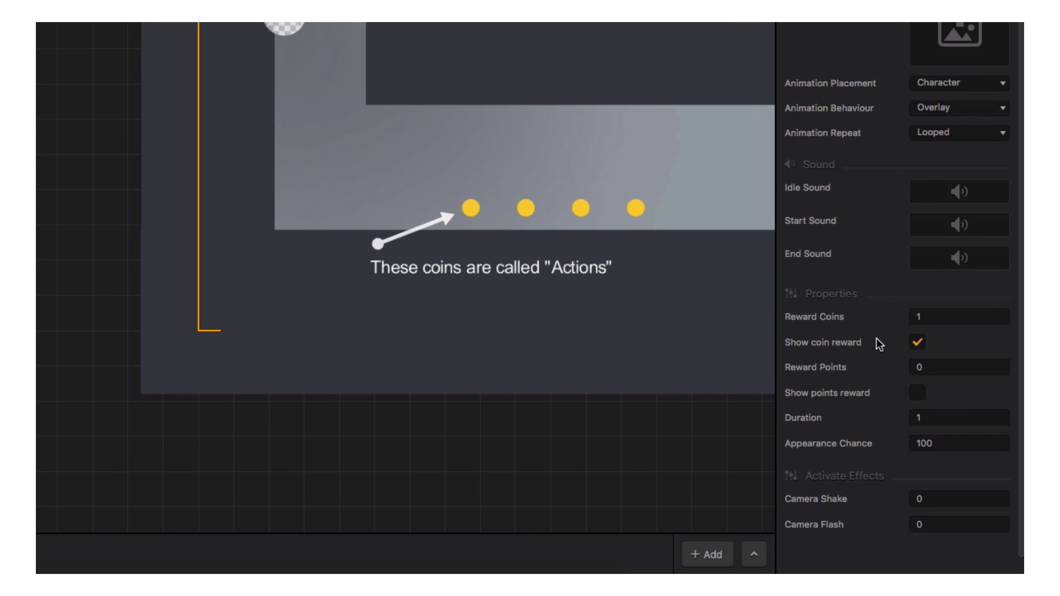
pyautogui.click(931, 315)
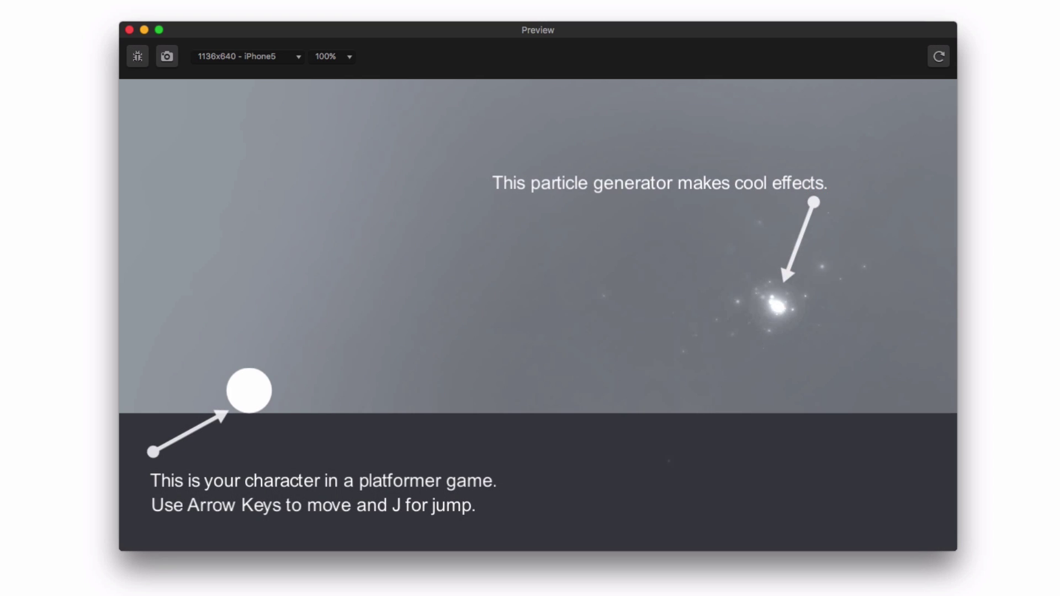
# Step: Roll the character right and jump twice toward the dark Wake Up platform
pyautogui.press('Right')
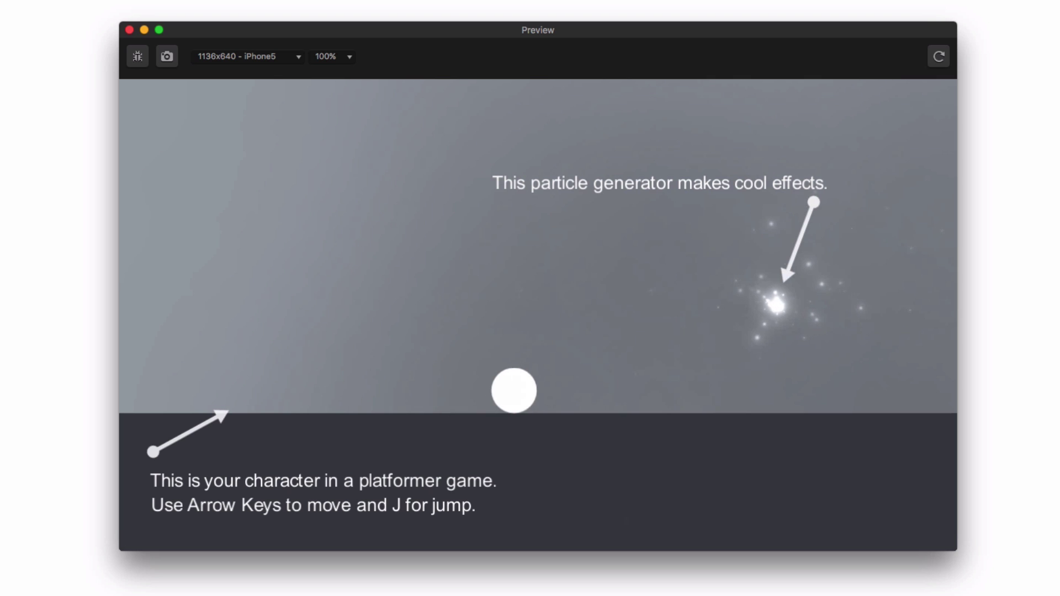
pyautogui.press('j')
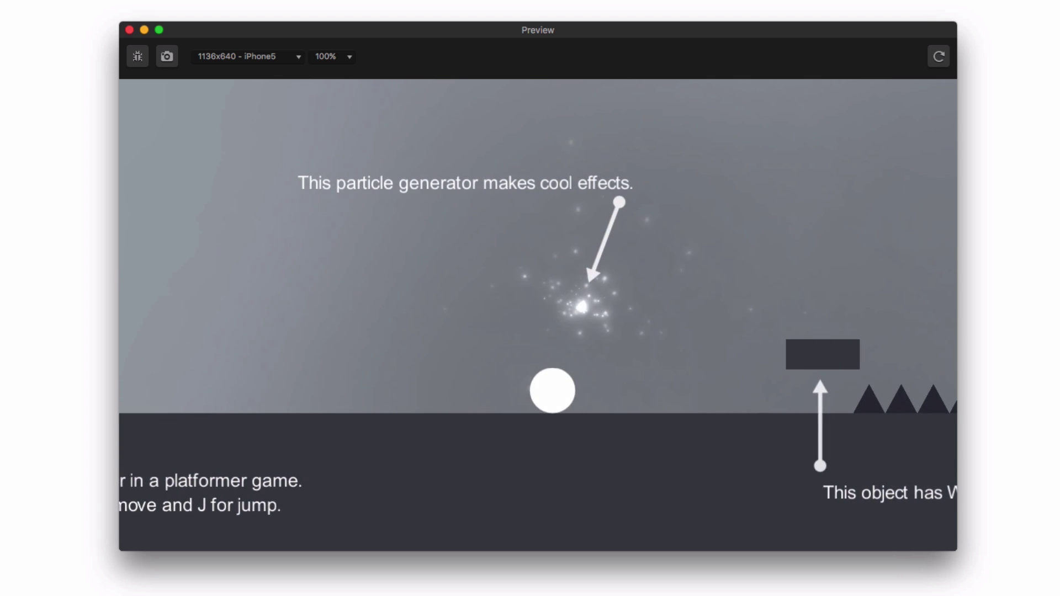
pyautogui.press('j')
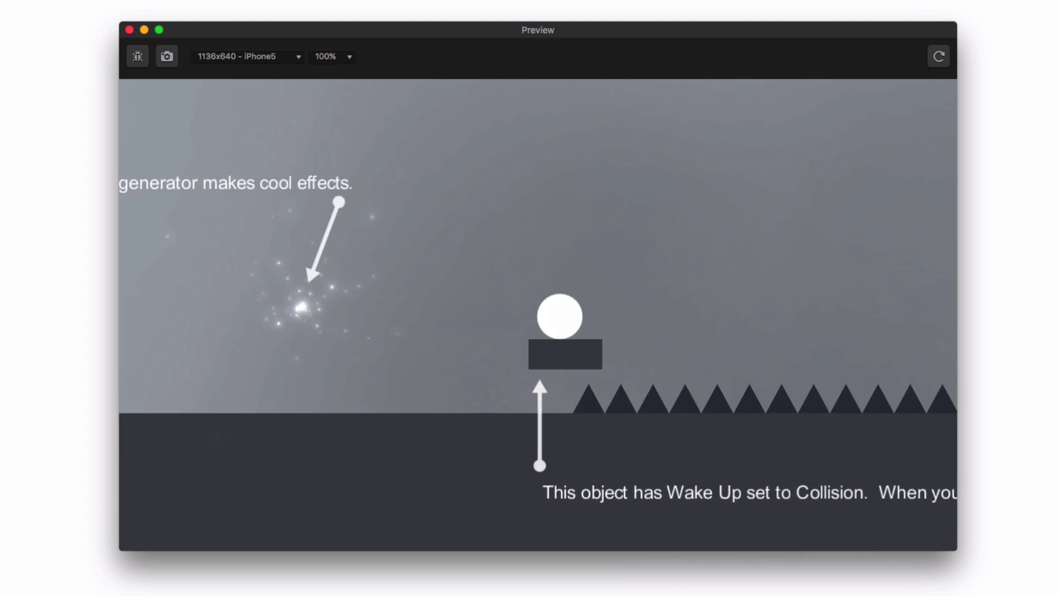